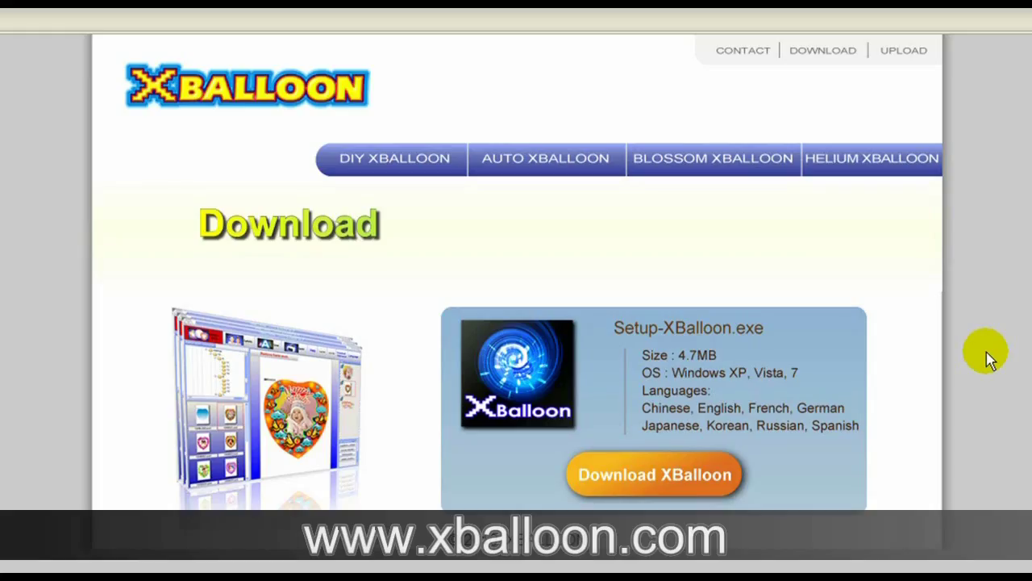
- Download Setup-XBalloon.exe from the XBalloon download page and save it in Firefox
{"action": "left_click", "coordinate": [704, 474]}
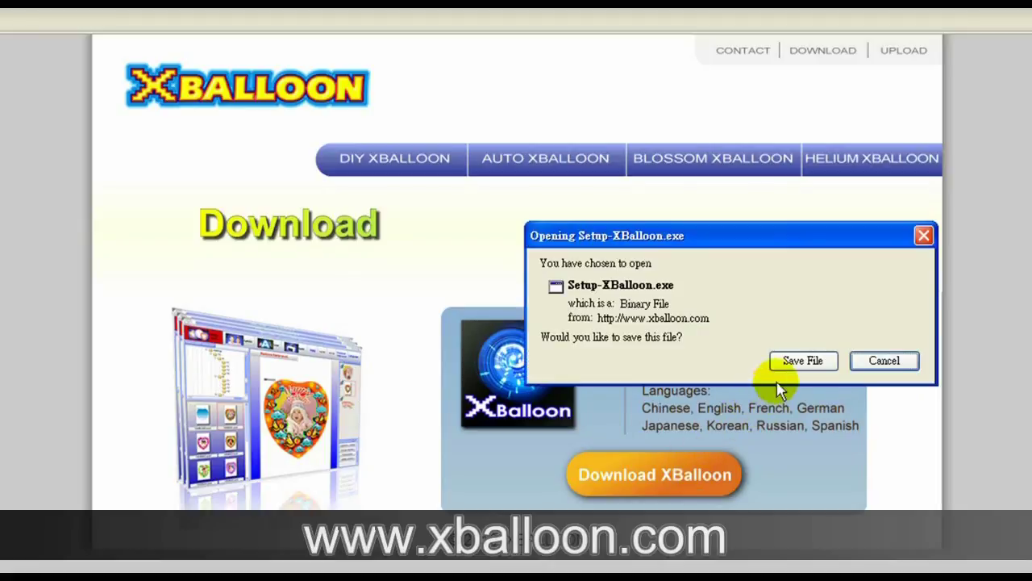
{"action": "left_click", "coordinate": [788, 363]}
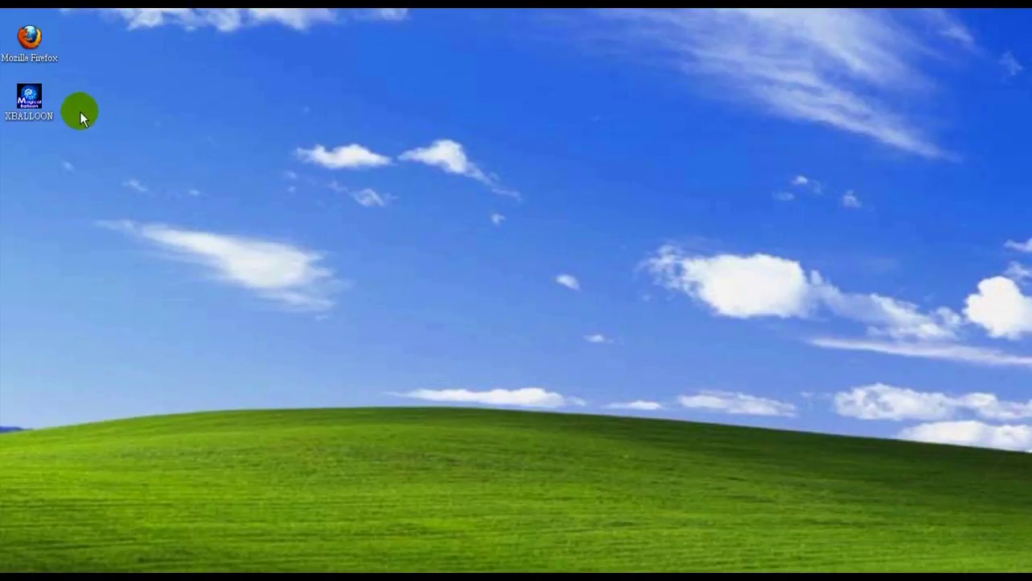
- Launch XBalloon from its desktop icon and open frame work selection to choose a size
{"action": "double_click", "coordinate": [33, 101]}
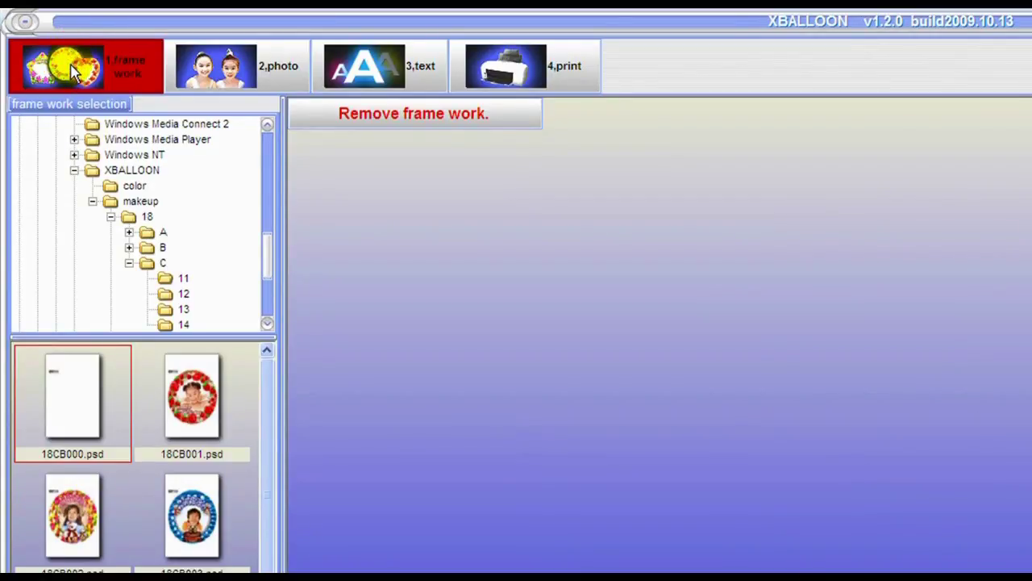
{"action": "left_click", "coordinate": [73, 71]}
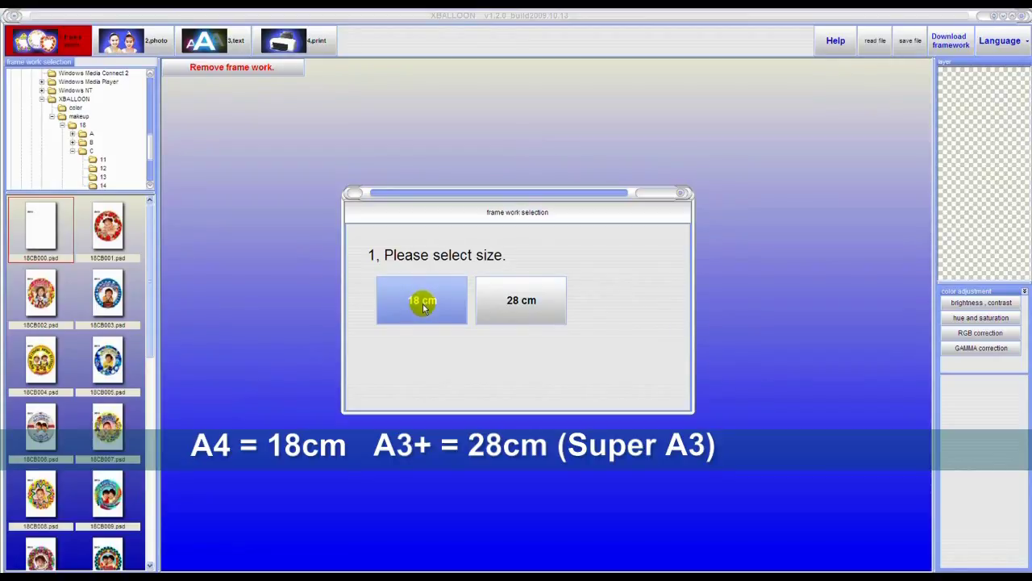
- Choose the 18 cm size, the round Happy Birthday shape, and the Birthday series frames
{"action": "left_click", "coordinate": [423, 307]}
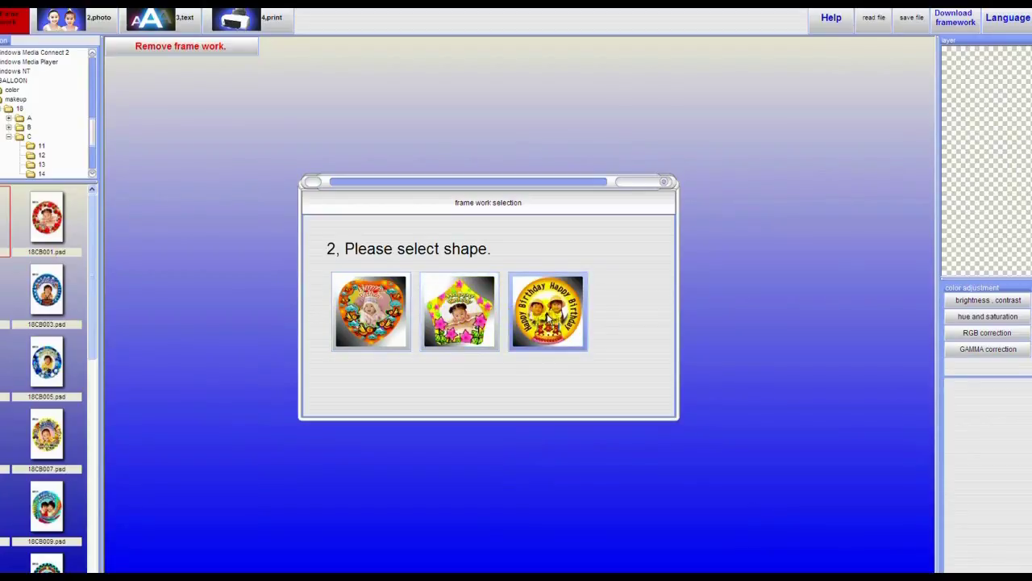
{"action": "left_click", "coordinate": [548, 319]}
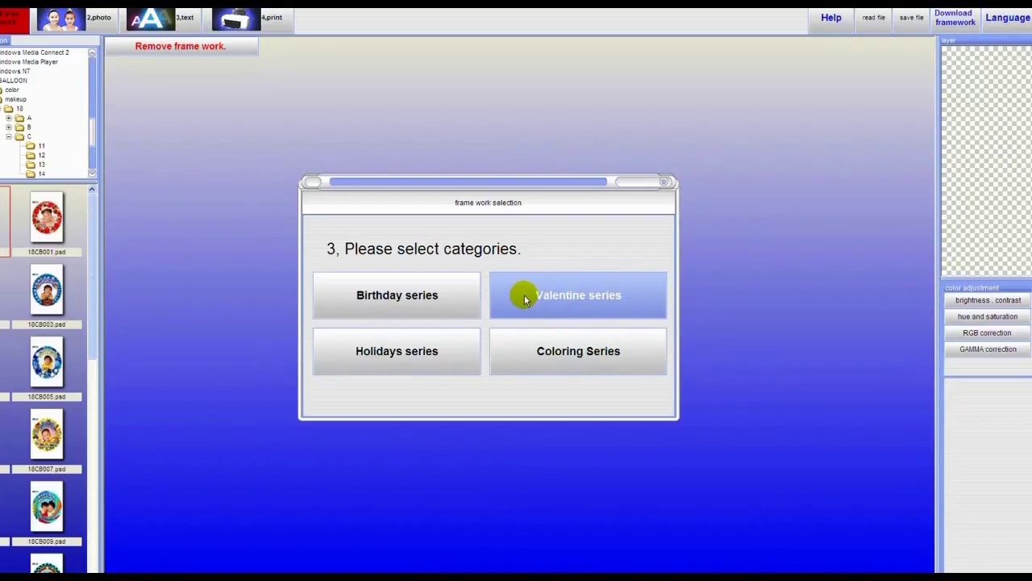
{"action": "left_click", "coordinate": [413, 297]}
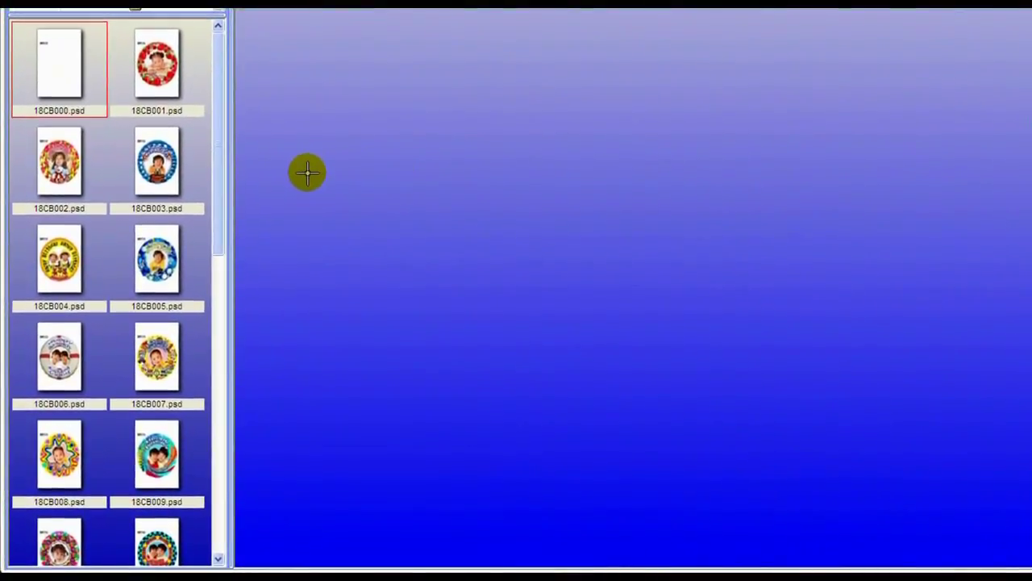
- Scroll the thumbnail list and apply frame 18CB020.psd with its pink flower ring and 'Sweet' text
{"action": "mouse_move", "coordinate": [220, 174]}
{"action": "left_mouse_down"}
{"action": "mouse_move", "coordinate": [211, 335]}
{"action": "mouse_move", "coordinate": [231, 430]}
{"action": "mouse_move", "coordinate": [231, 505]}
{"action": "mouse_move", "coordinate": [219, 424]}
{"action": "left_mouse_up"}
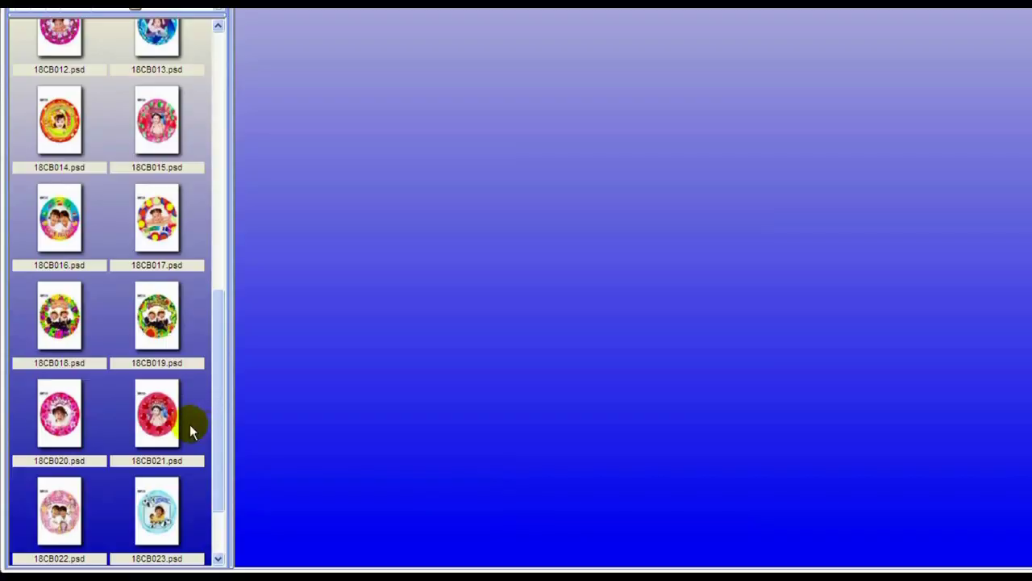
{"action": "left_click", "coordinate": [63, 425]}
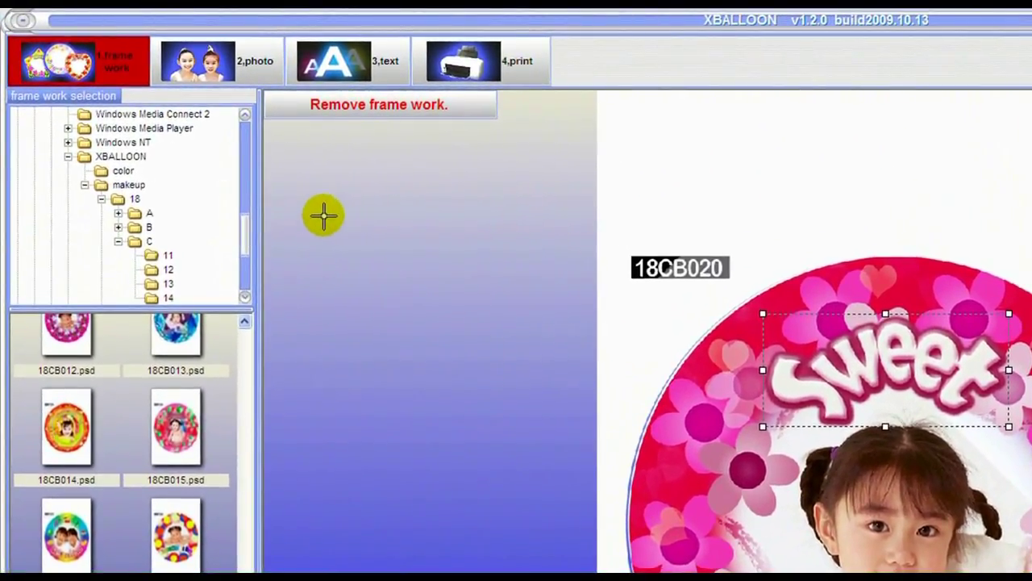
- Place untitled.bmp on the canvas, shrink it, and centre the child's face in the ring
{"action": "left_click", "coordinate": [212, 68]}
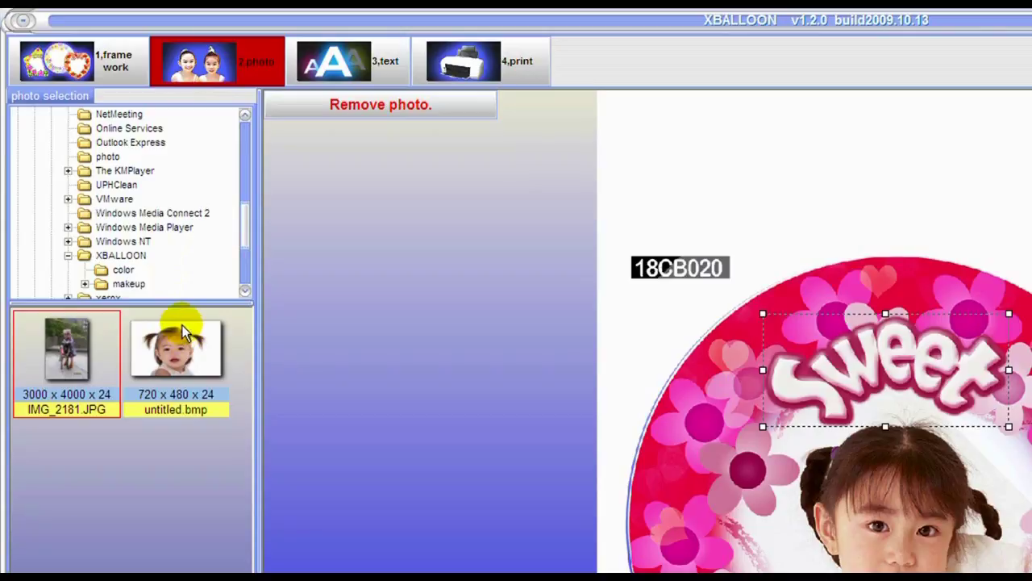
{"action": "left_click_drag", "start_coordinate": [181, 342], "coordinate": [187, 352]}
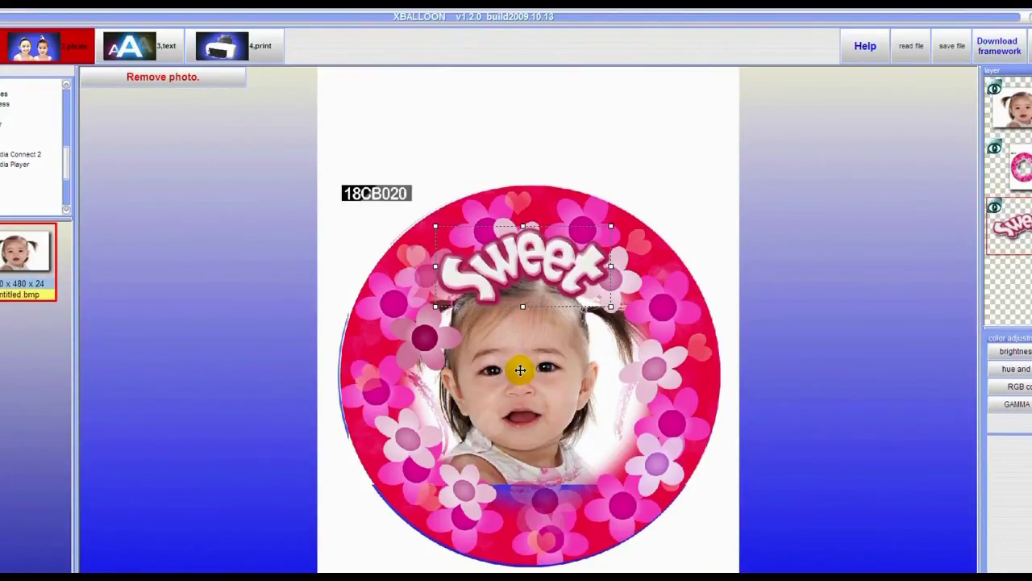
{"action": "left_click_drag", "start_coordinate": [521, 364], "coordinate": [525, 392]}
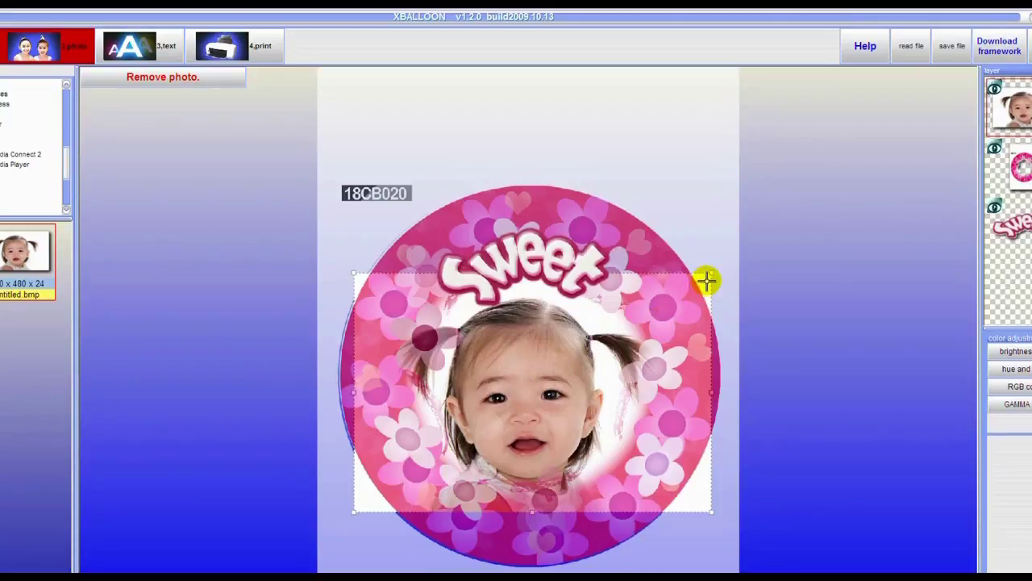
{"action": "left_click_drag", "start_coordinate": [708, 276], "coordinate": [685, 292]}
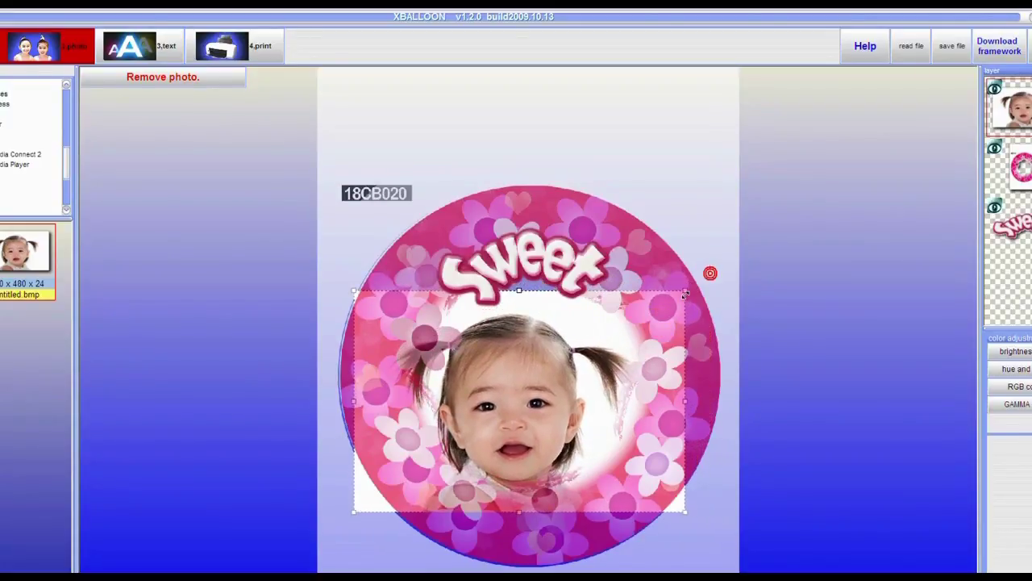
{"action": "left_click_drag", "start_coordinate": [530, 371], "coordinate": [547, 355]}
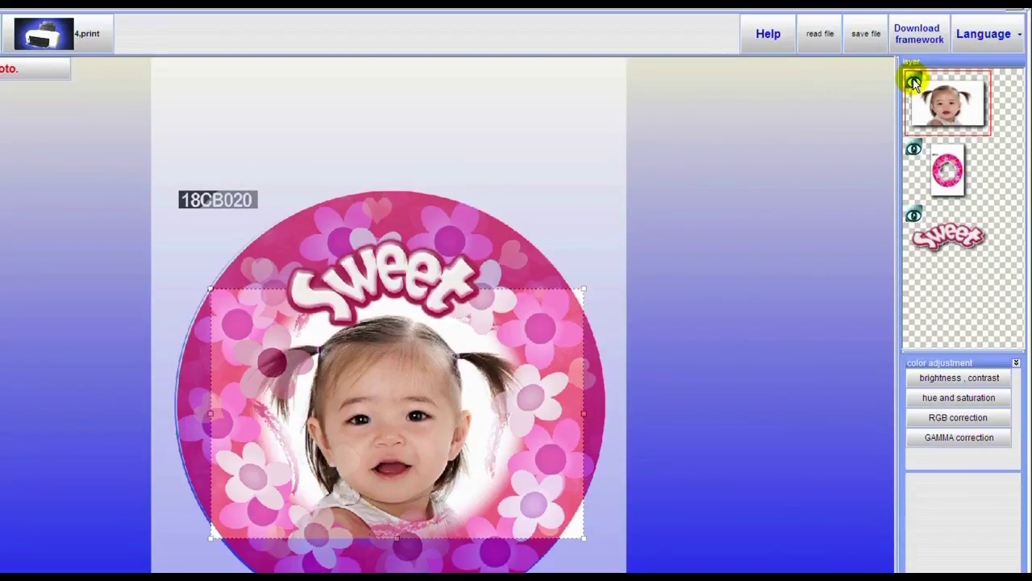
{"action": "left_click", "coordinate": [914, 82]}
{"action": "left_click", "coordinate": [914, 81]}
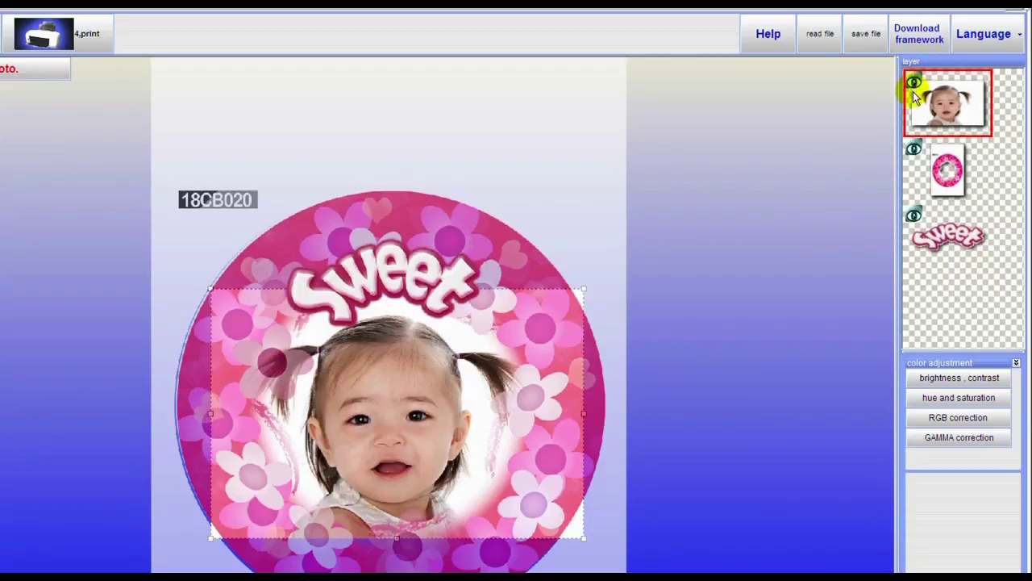
{"action": "left_click", "coordinate": [914, 149]}
{"action": "left_click", "coordinate": [914, 150]}
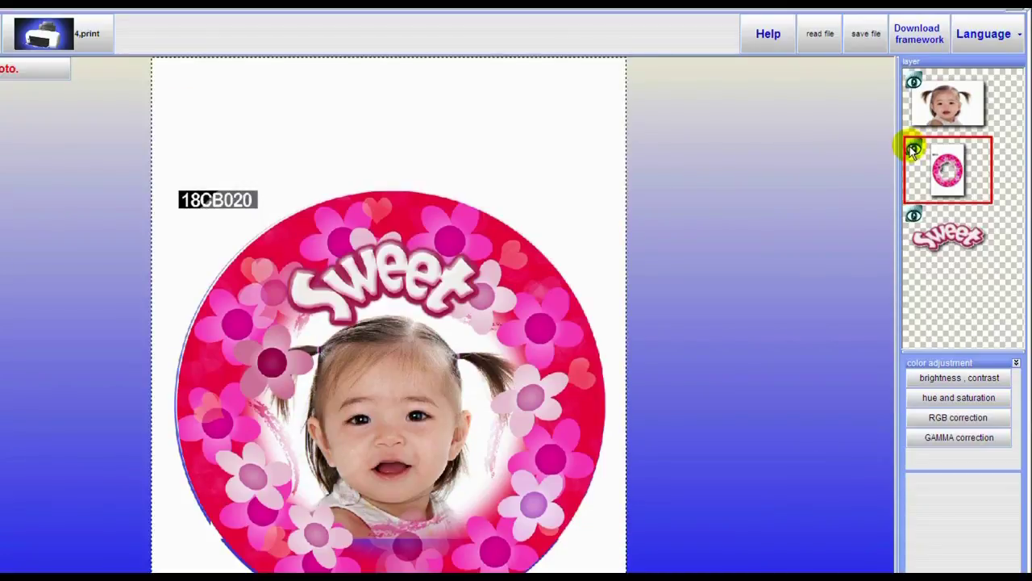
{"action": "left_click", "coordinate": [914, 217]}
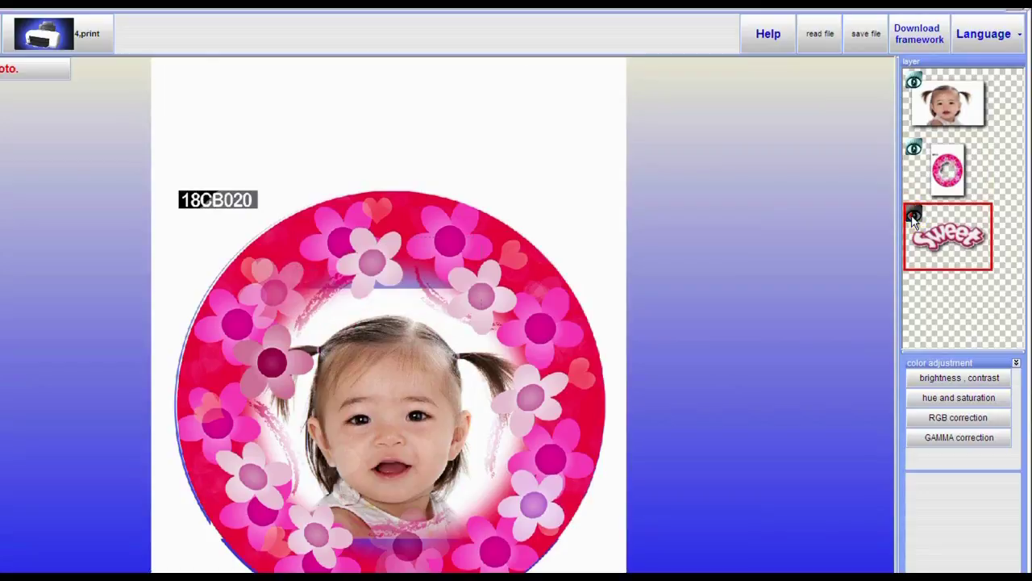
{"action": "left_click", "coordinate": [913, 216]}
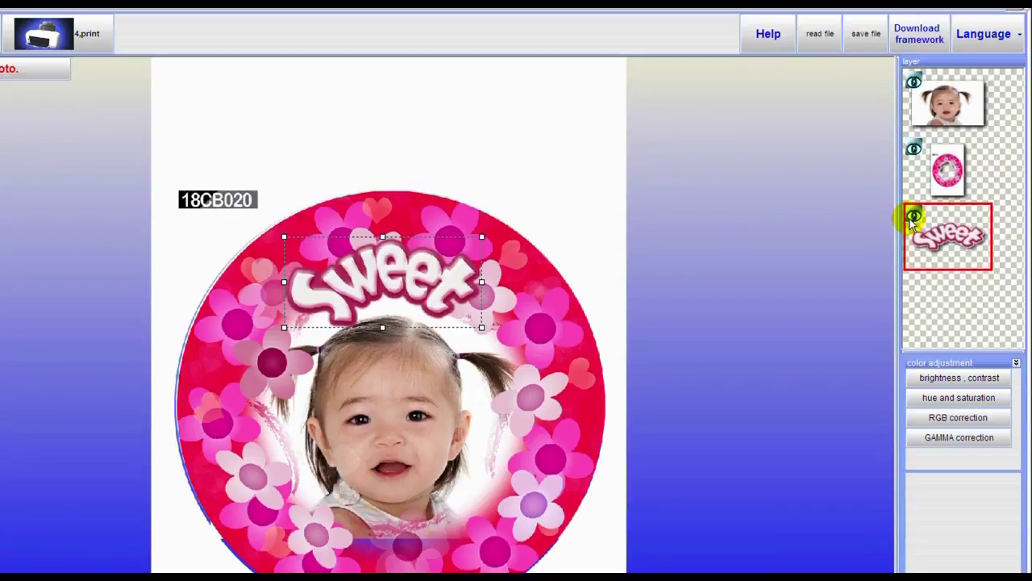
{"action": "left_click", "coordinate": [935, 106]}
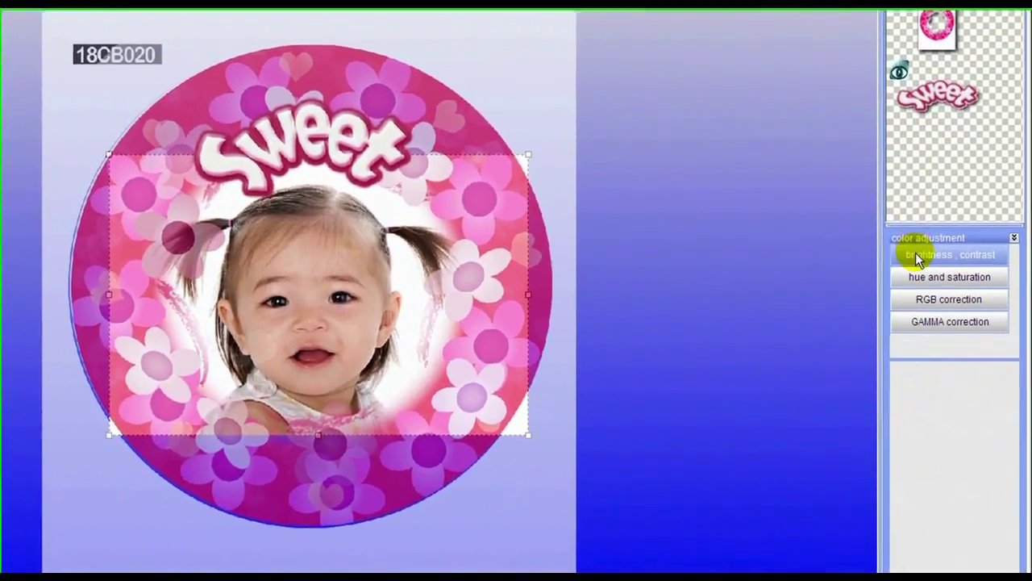
- Raise the child photo's contrast to 12 and confirm the adjustment
{"action": "left_click", "coordinate": [916, 251]}
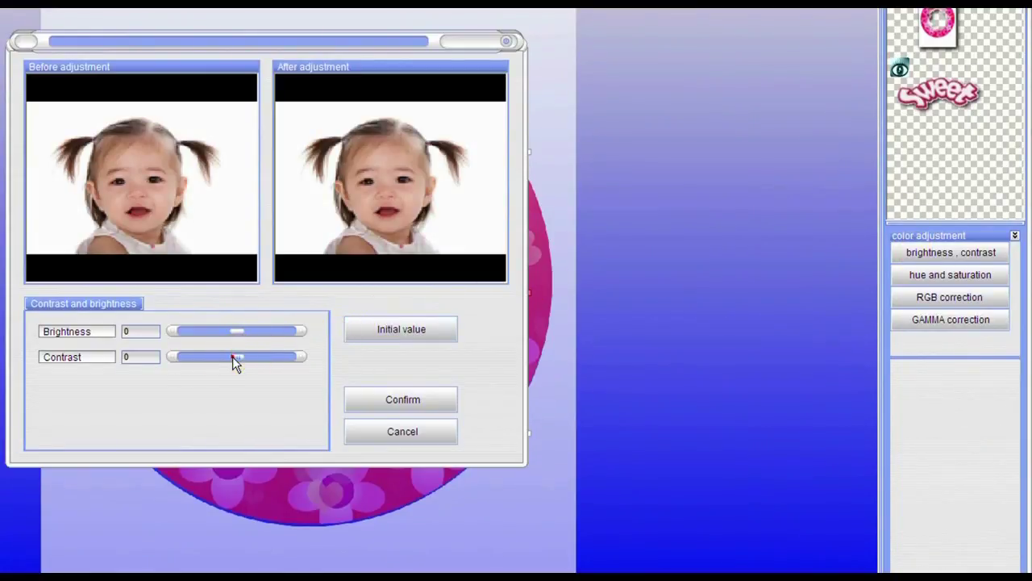
{"action": "left_click_drag", "start_coordinate": [232, 356], "coordinate": [239, 357]}
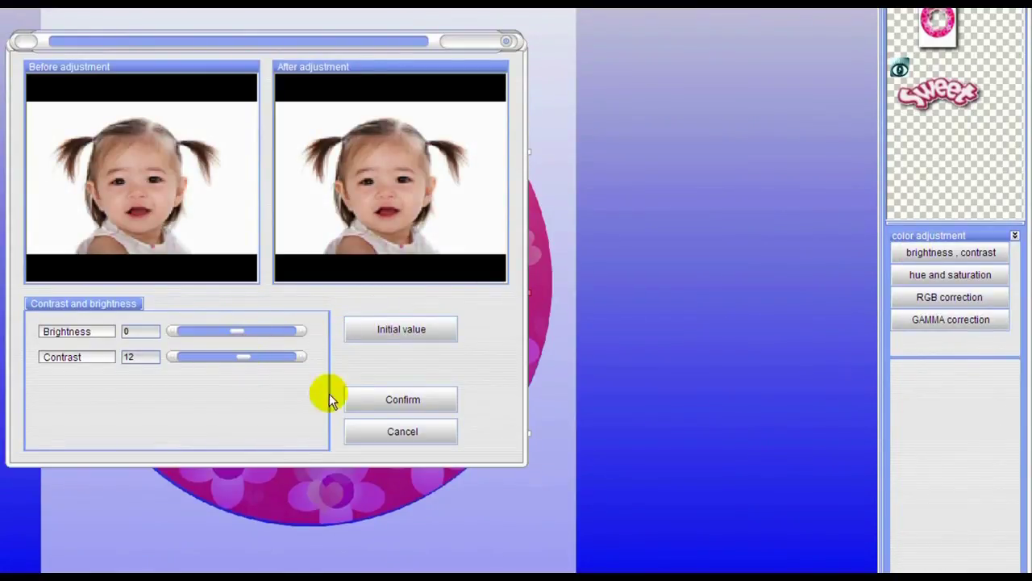
{"action": "left_click", "coordinate": [394, 401]}
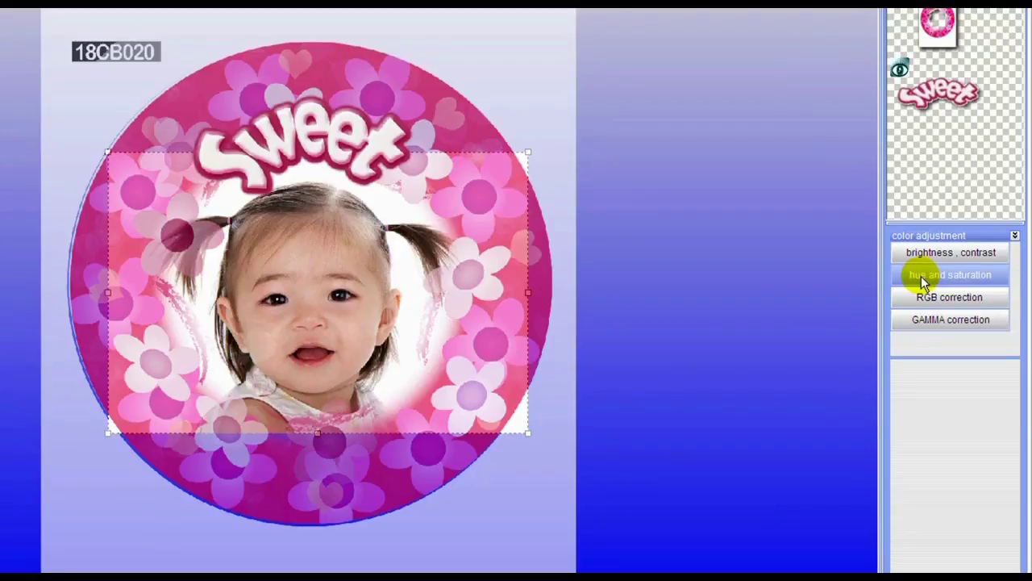
{"action": "left_click", "coordinate": [924, 281]}
{"action": "left_click", "coordinate": [570, 269]}
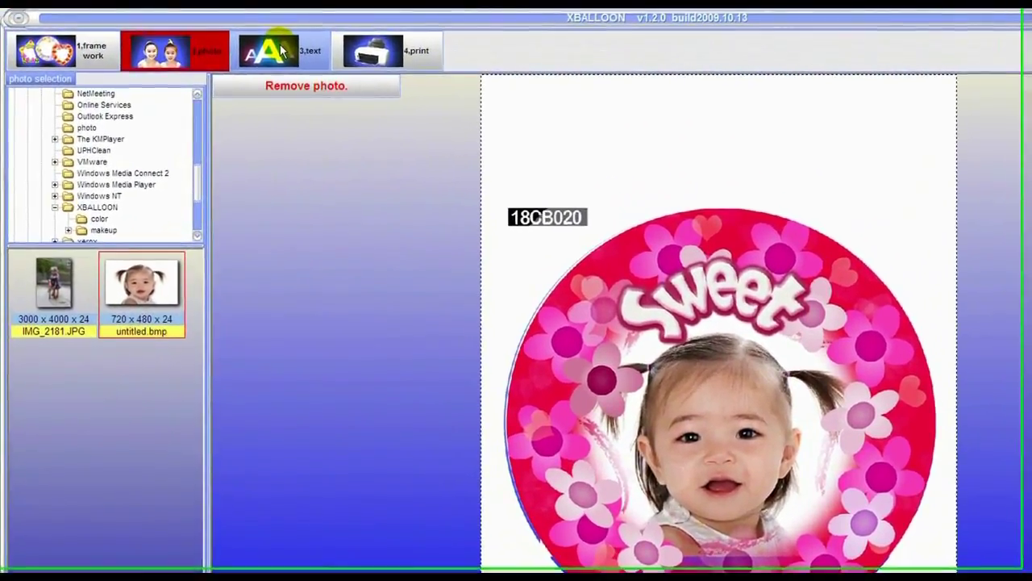
- Paste 'Grandma's #1 Girl' as the balloon text, keeping the Sweet text layer visible
{"action": "left_click", "coordinate": [213, 40]}
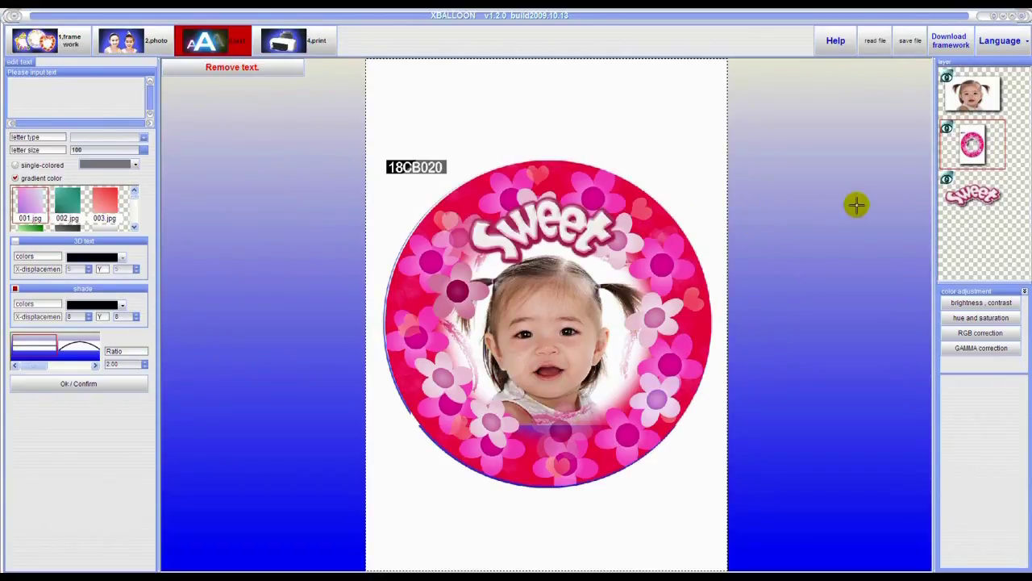
{"action": "left_click", "coordinate": [947, 179]}
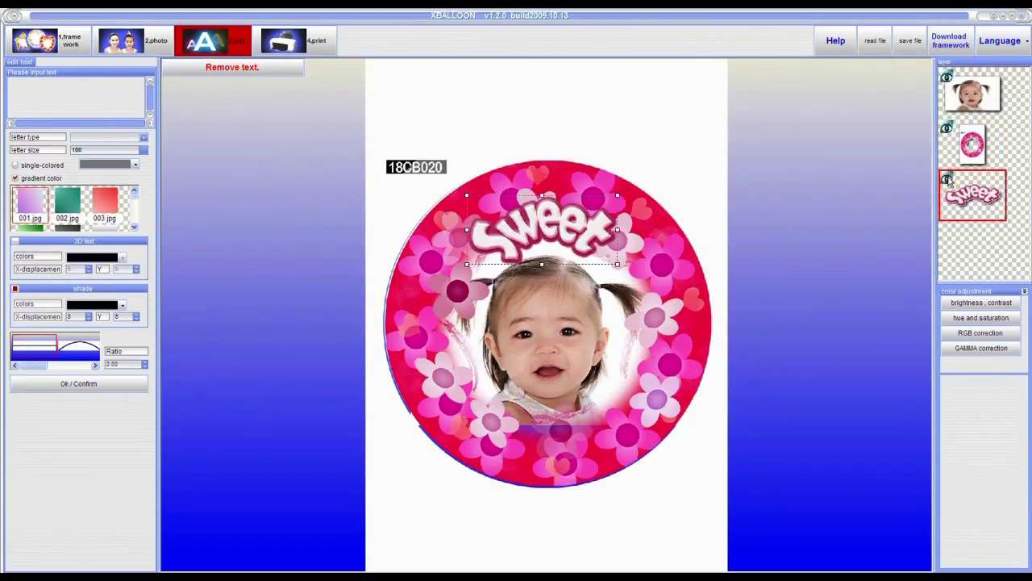
{"action": "left_click", "coordinate": [947, 179]}
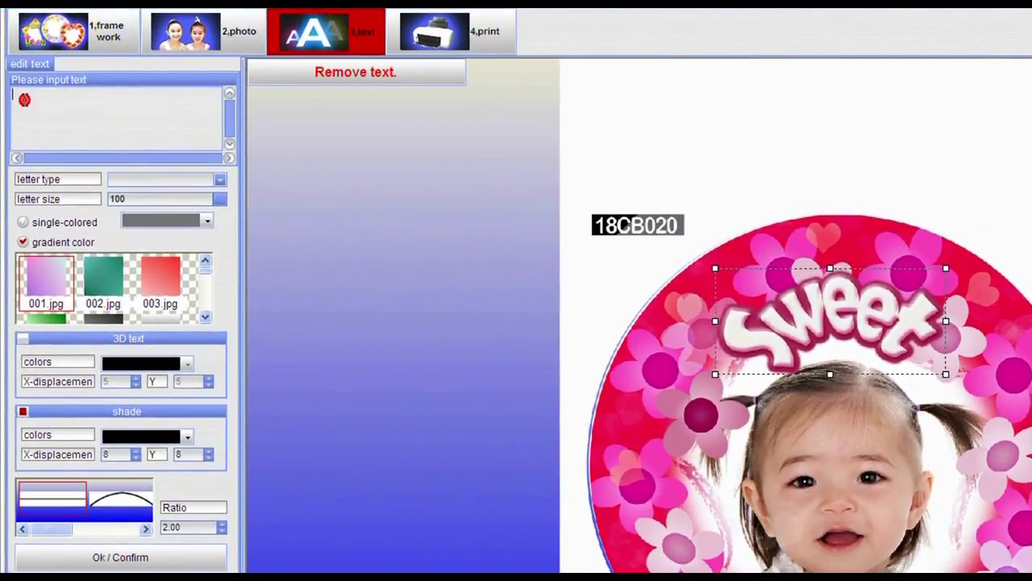
{"action": "right_click", "coordinate": [23, 98]}
{"action": "left_click", "coordinate": [56, 166]}
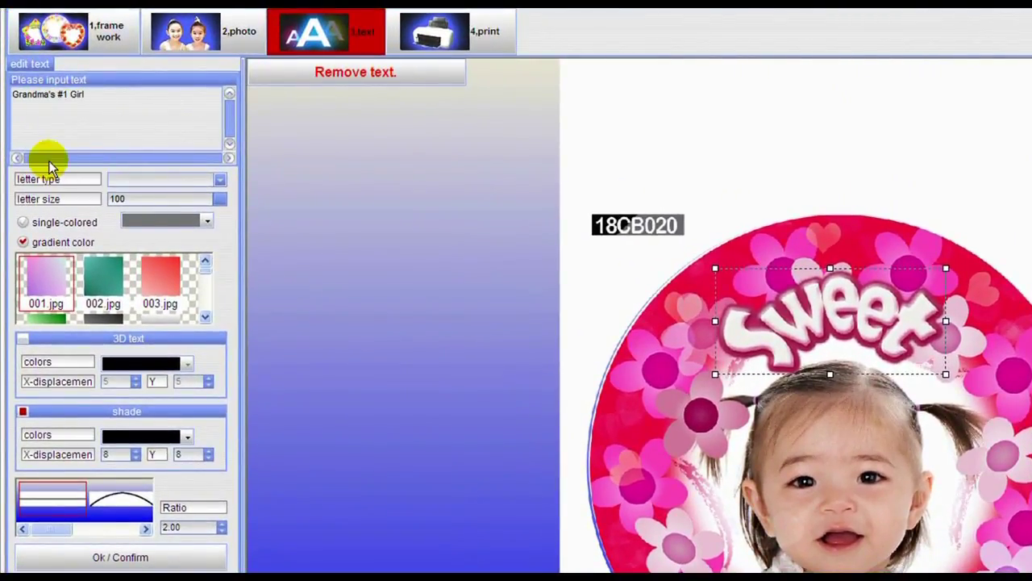
- Set the text font to Comic Sans MS and the letter size to 80
{"action": "left_click", "coordinate": [119, 185]}
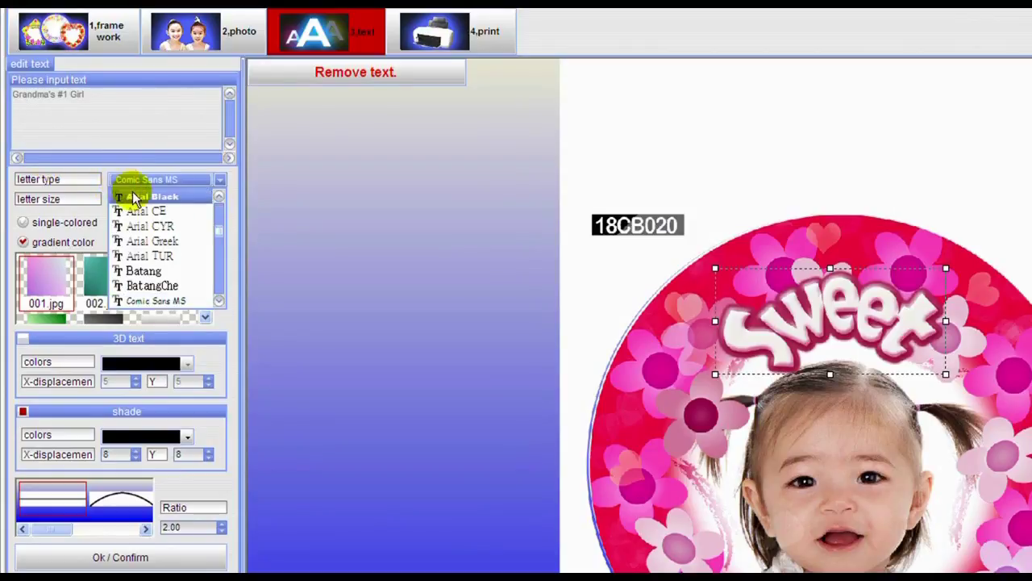
{"action": "left_click", "coordinate": [141, 303]}
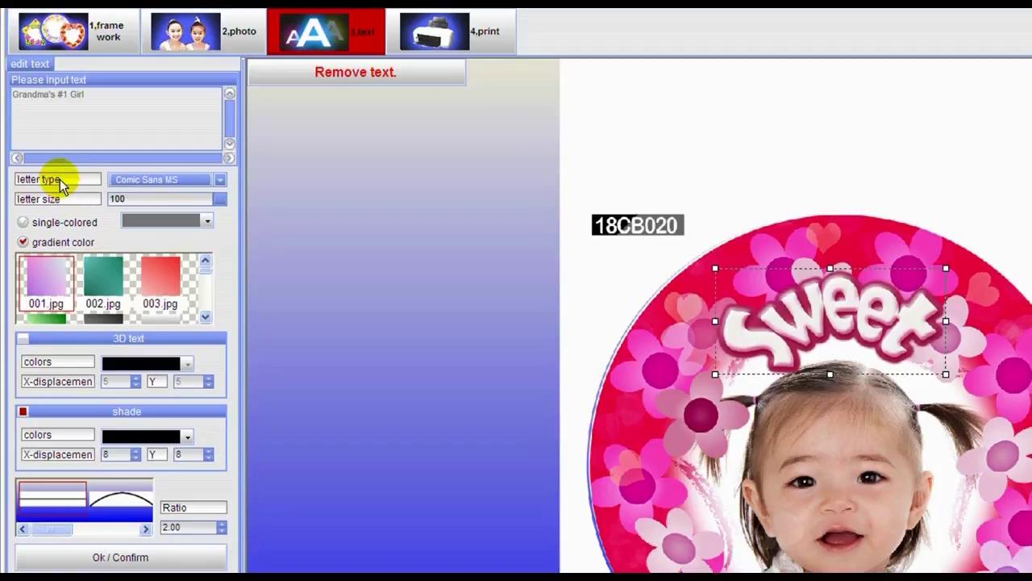
{"action": "double_click", "coordinate": [132, 199]}
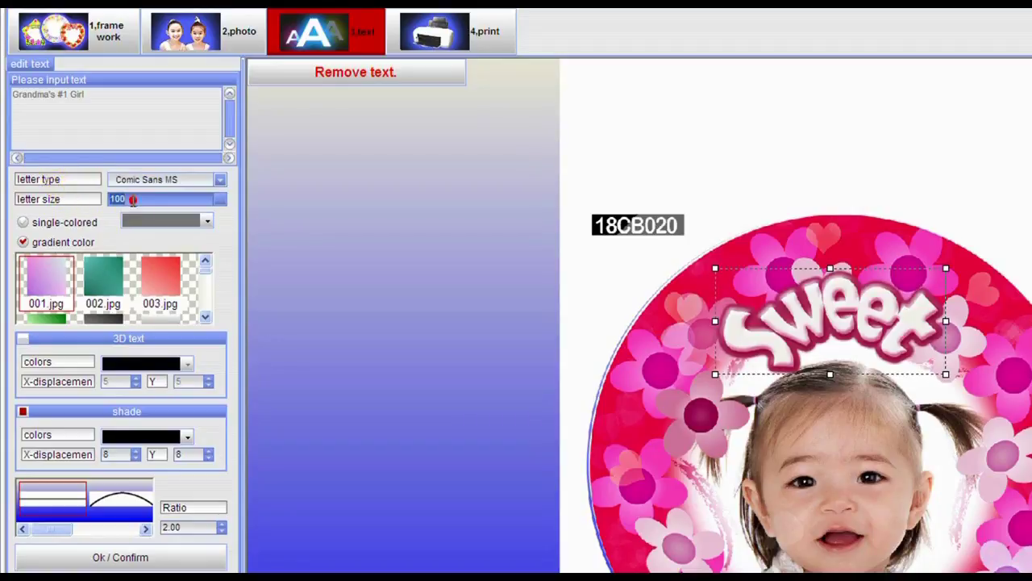
{"action": "type", "text": "80"}
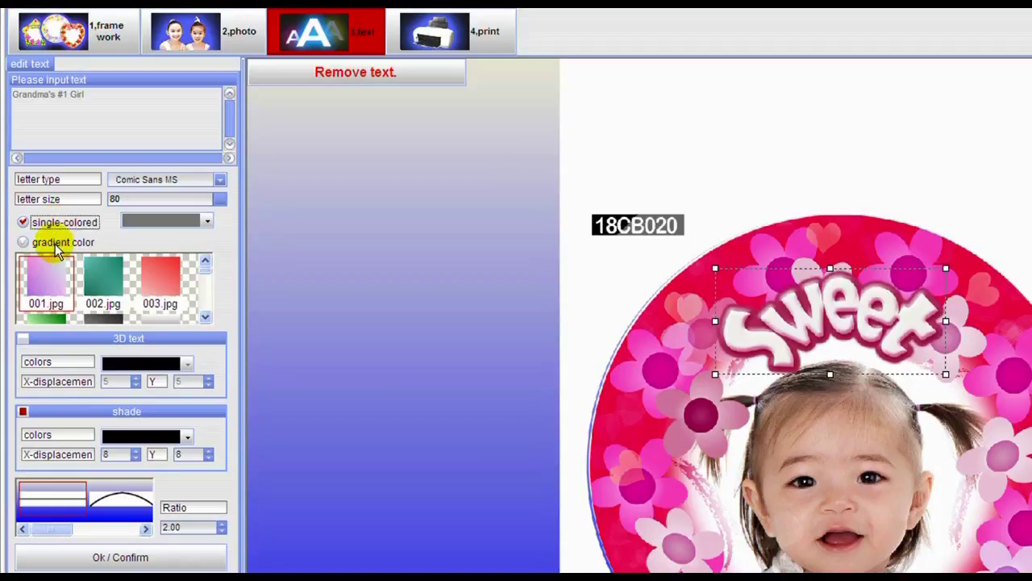
- Colour the text green with 3D off and no shadow, then choose an arched curve shape
{"action": "left_click", "coordinate": [204, 222]}
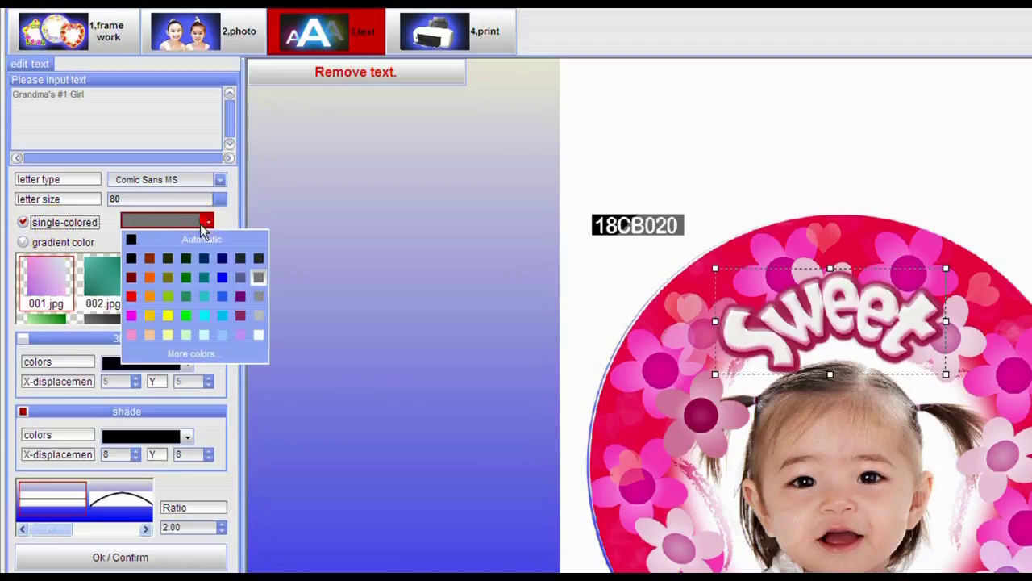
{"action": "left_click", "coordinate": [186, 295]}
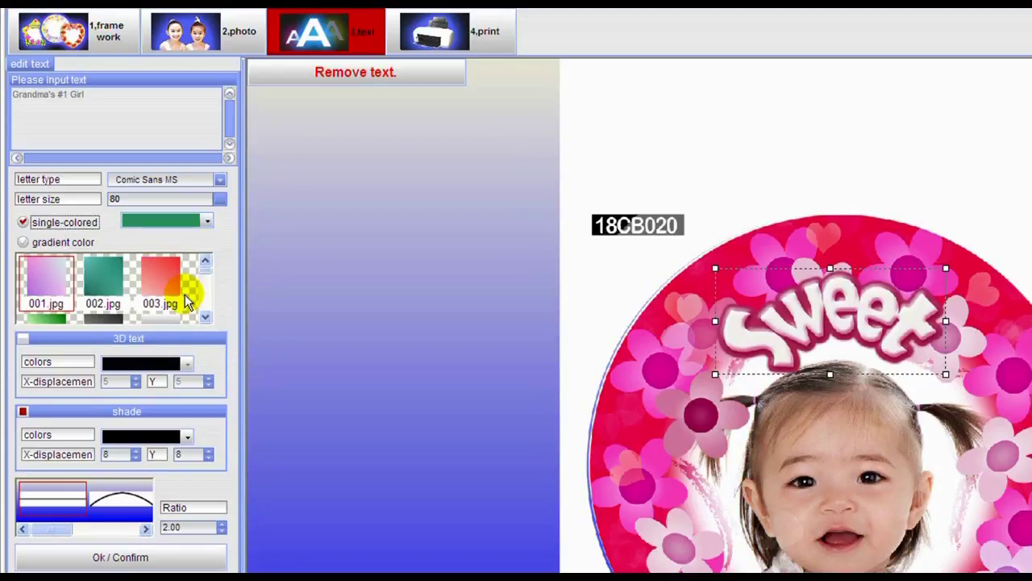
{"action": "left_click", "coordinate": [22, 340]}
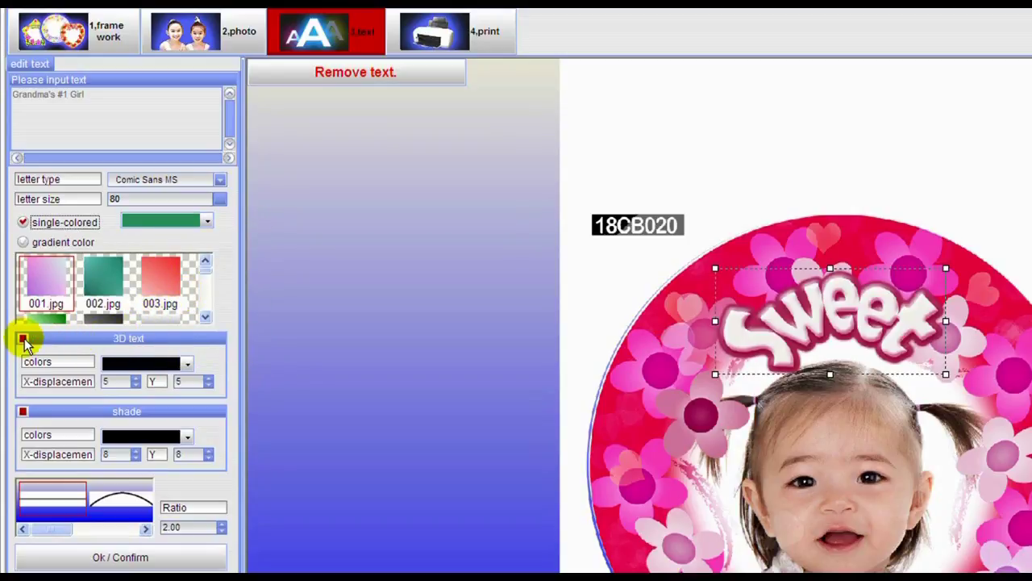
{"action": "left_click", "coordinate": [23, 340]}
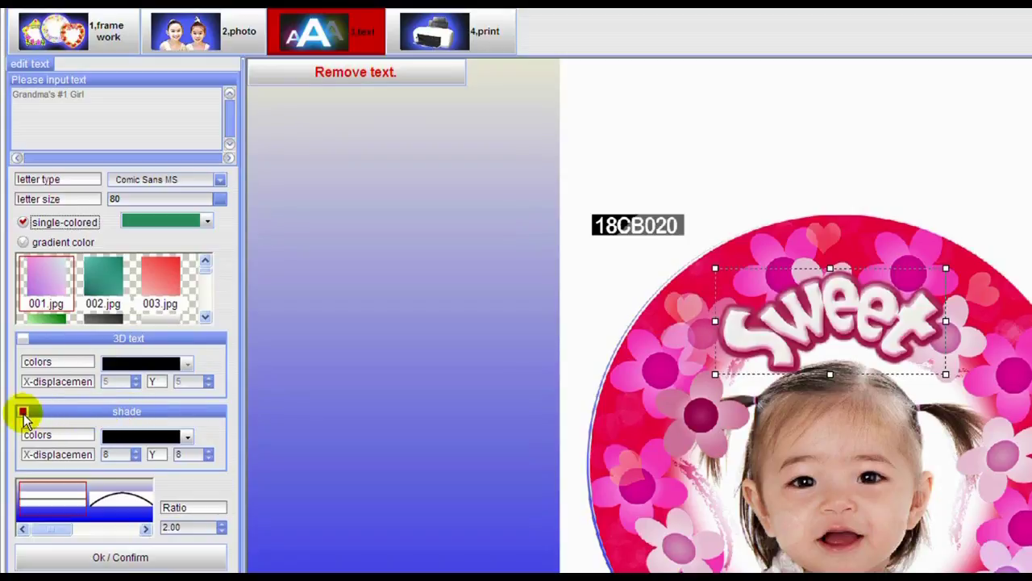
{"action": "left_click", "coordinate": [23, 413]}
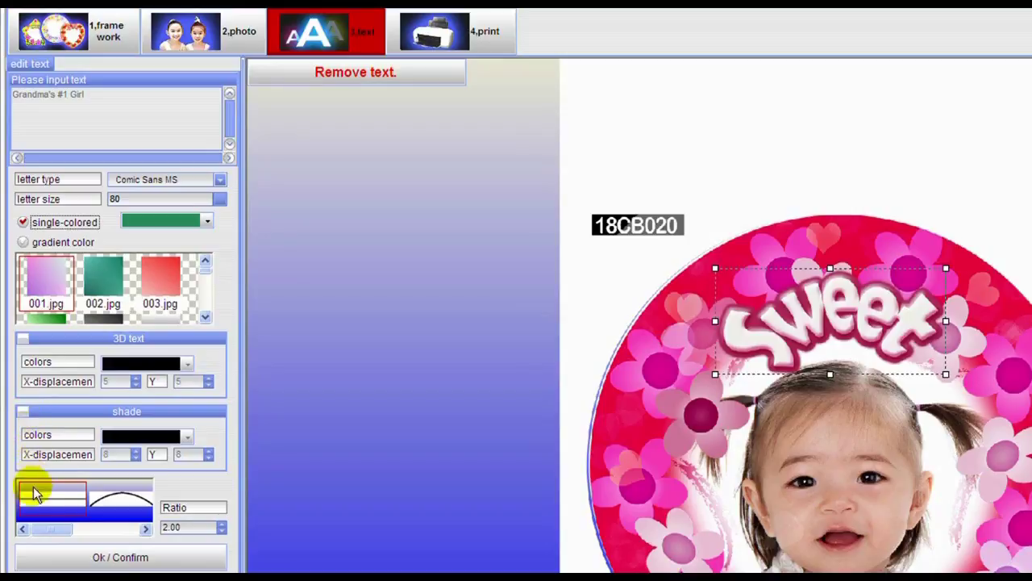
{"action": "left_click", "coordinate": [42, 530]}
{"action": "left_click_drag", "start_coordinate": [45, 534], "coordinate": [73, 534]}
- Apply the downward-arc curve with ratio 3.20 and add the text to the balloon
{"action": "left_click", "coordinate": [81, 500]}
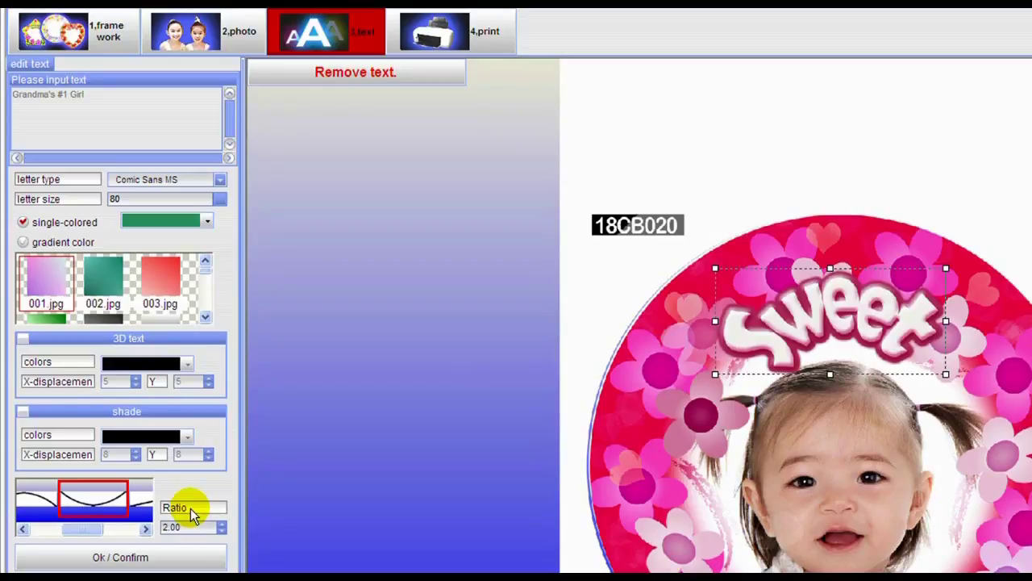
{"action": "left_click", "coordinate": [220, 523]}
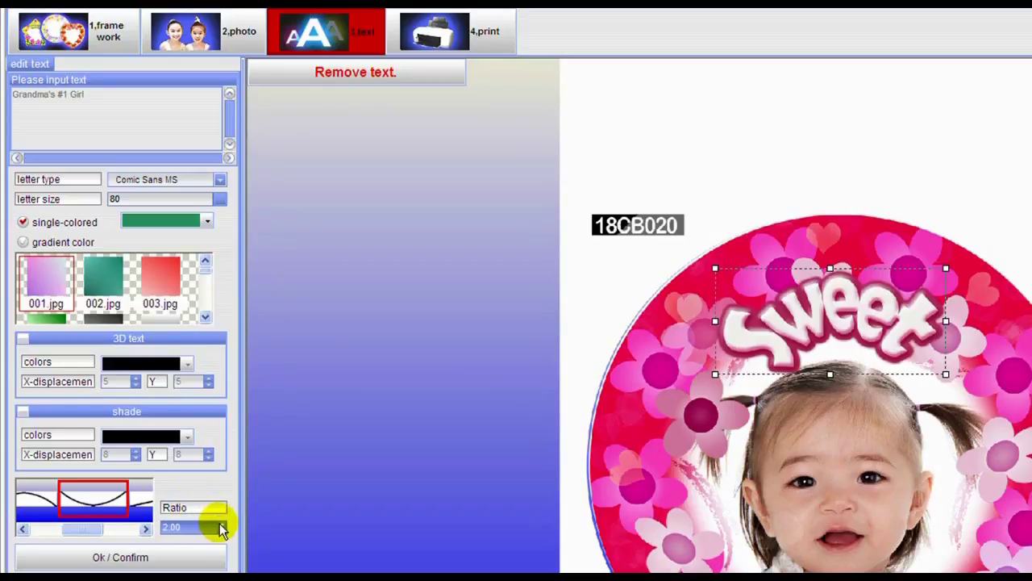
{"action": "left_click", "coordinate": [221, 524]}
{"action": "left_click", "coordinate": [220, 523]}
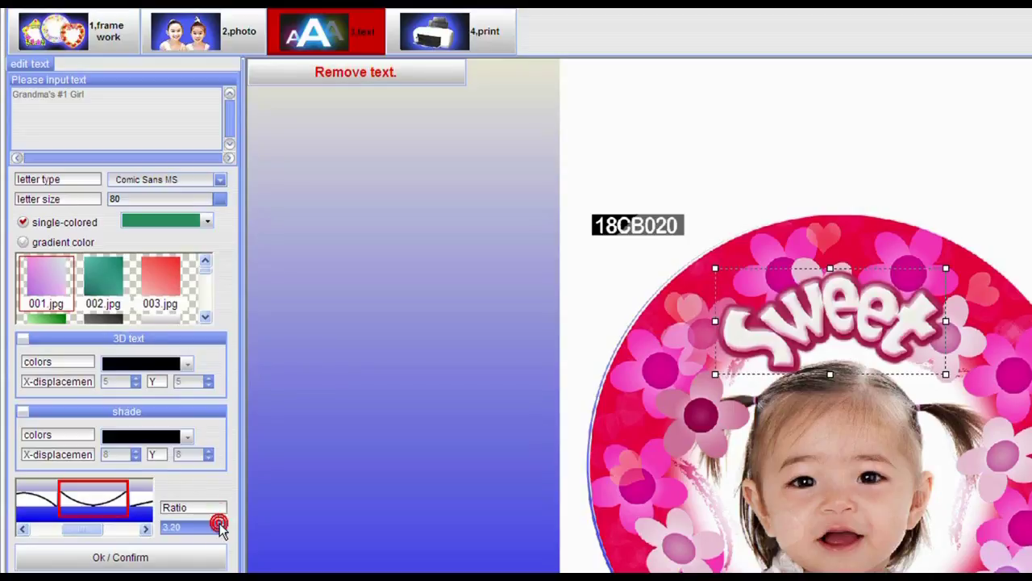
{"action": "left_click", "coordinate": [126, 558]}
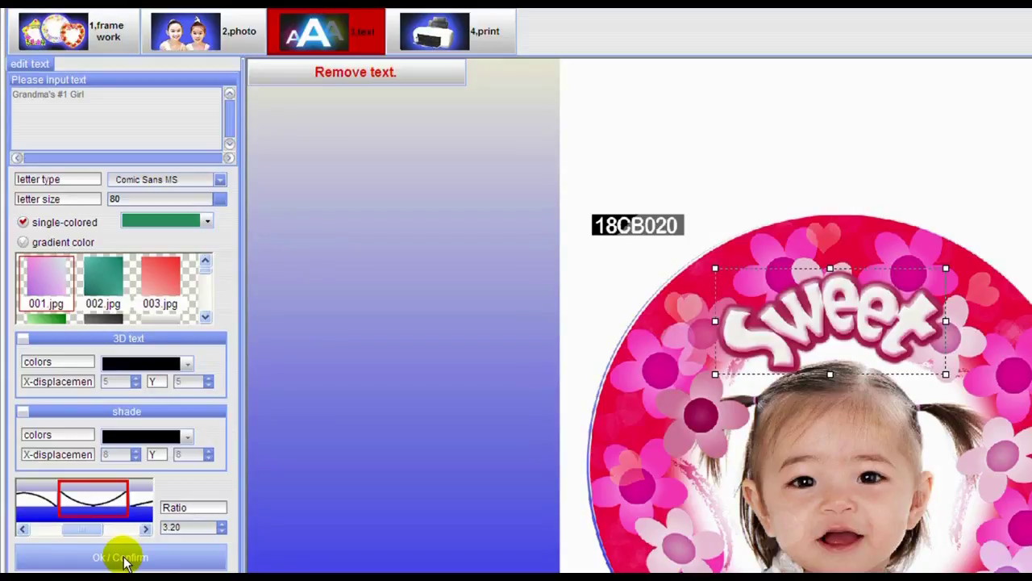
{"action": "left_click", "coordinate": [125, 558]}
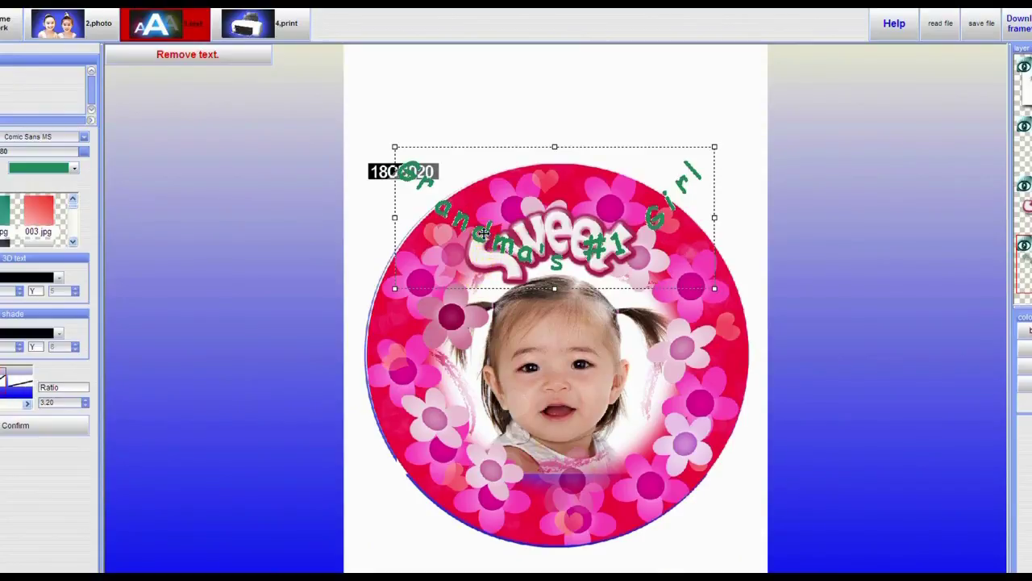
- Drag the curved green text below the child's face, then go to the print step
{"action": "left_click_drag", "start_coordinate": [482, 234], "coordinate": [492, 450]}
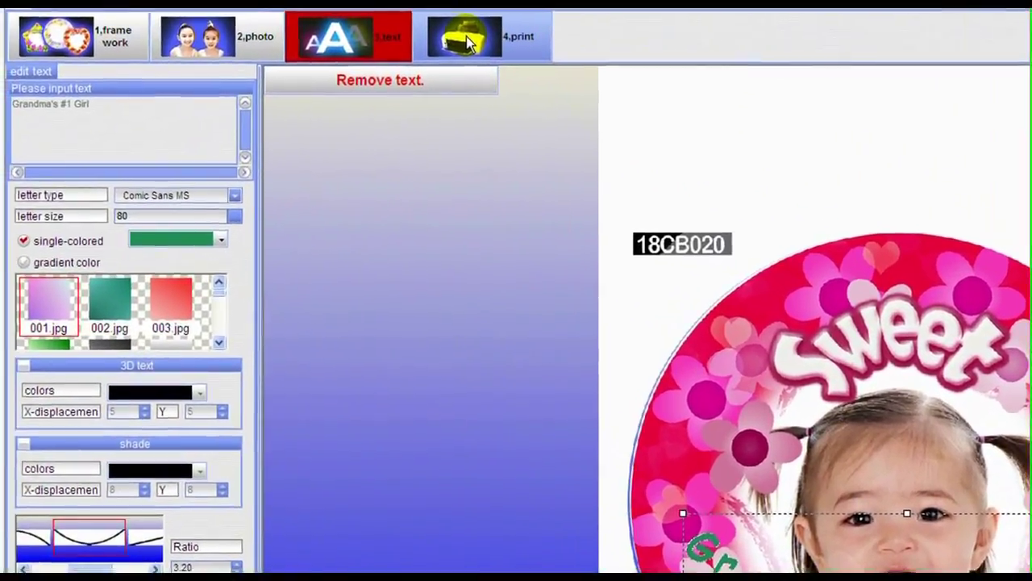
{"action": "left_click", "coordinate": [466, 36]}
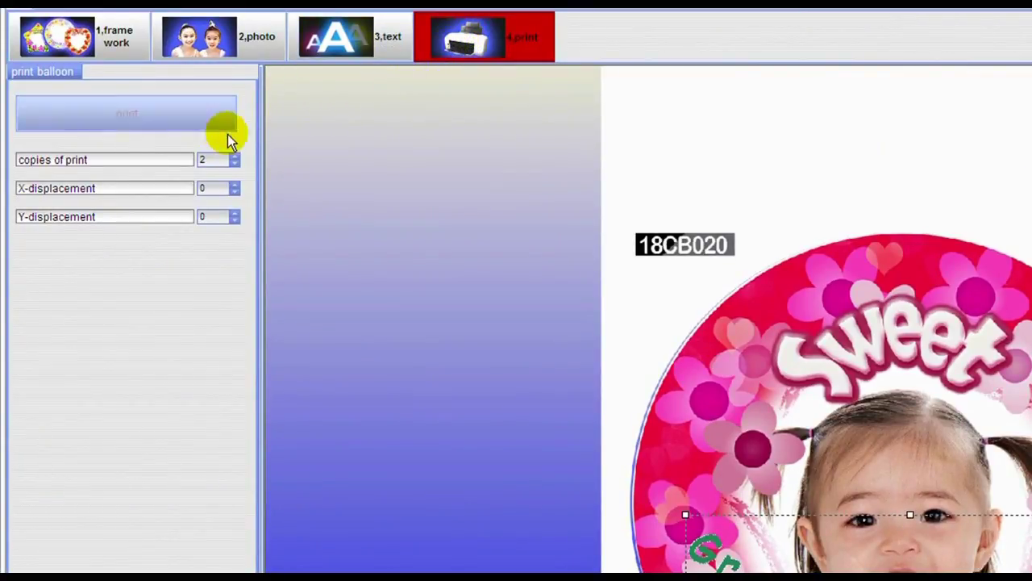
- Set the balloon print to 2 copies and start printing
{"action": "double_click", "coordinate": [214, 157]}
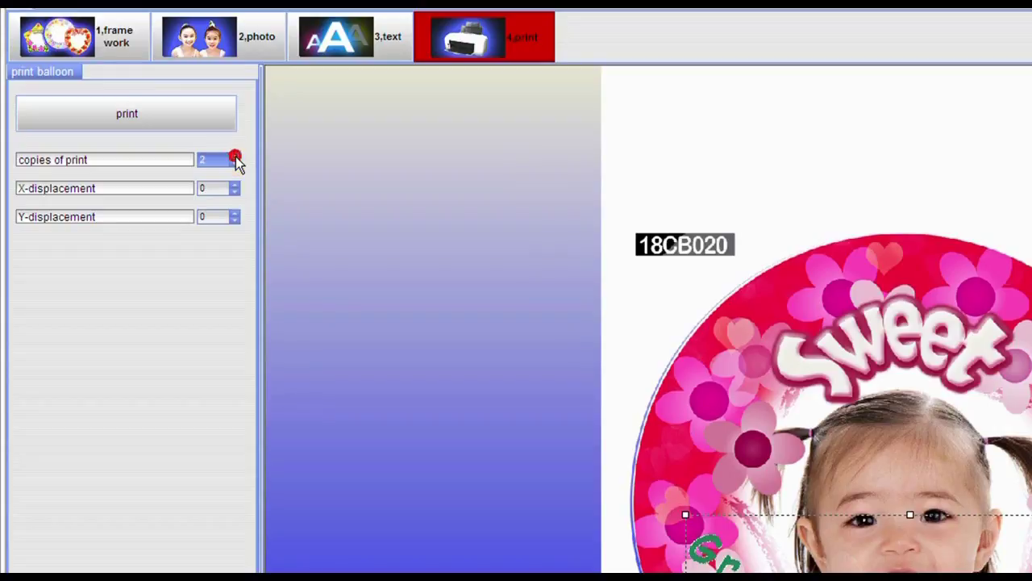
{"action": "left_click", "coordinate": [129, 115]}
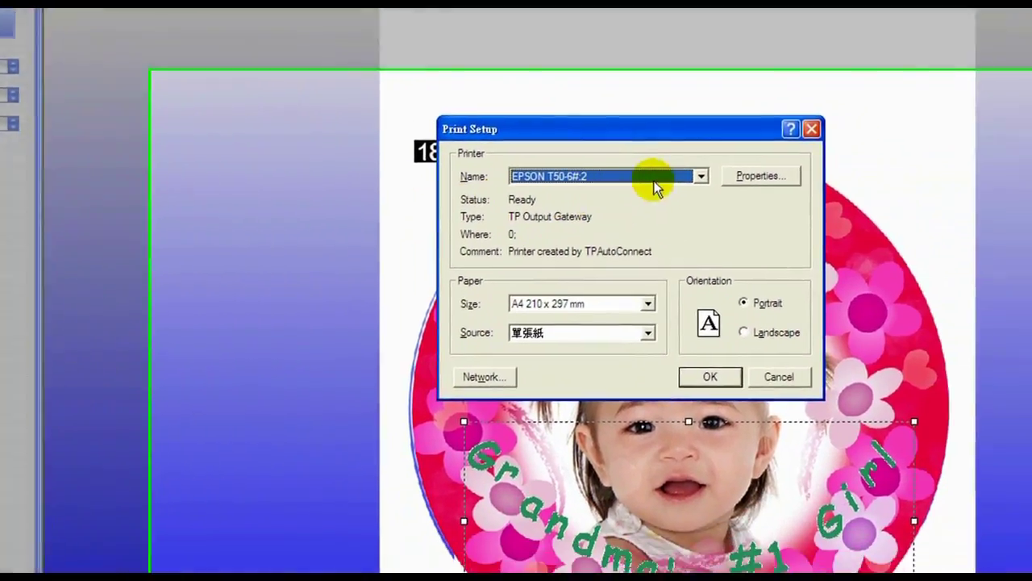
- Switch the printer to EPSON Stylus Photo R1900 Series and open its preferences
{"action": "left_click", "coordinate": [920, 269]}
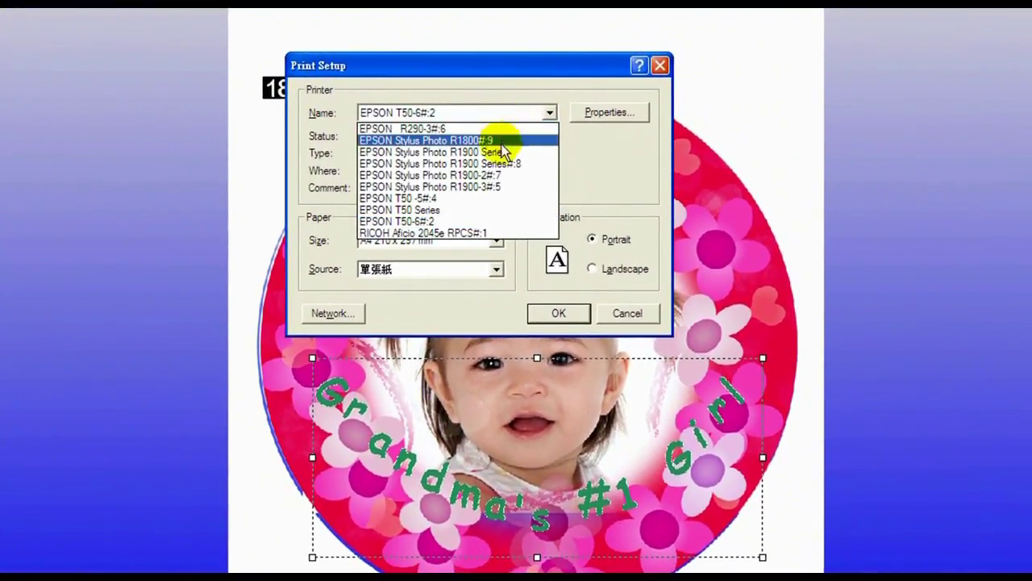
{"action": "left_click", "coordinate": [503, 161]}
{"action": "left_click", "coordinate": [583, 113]}
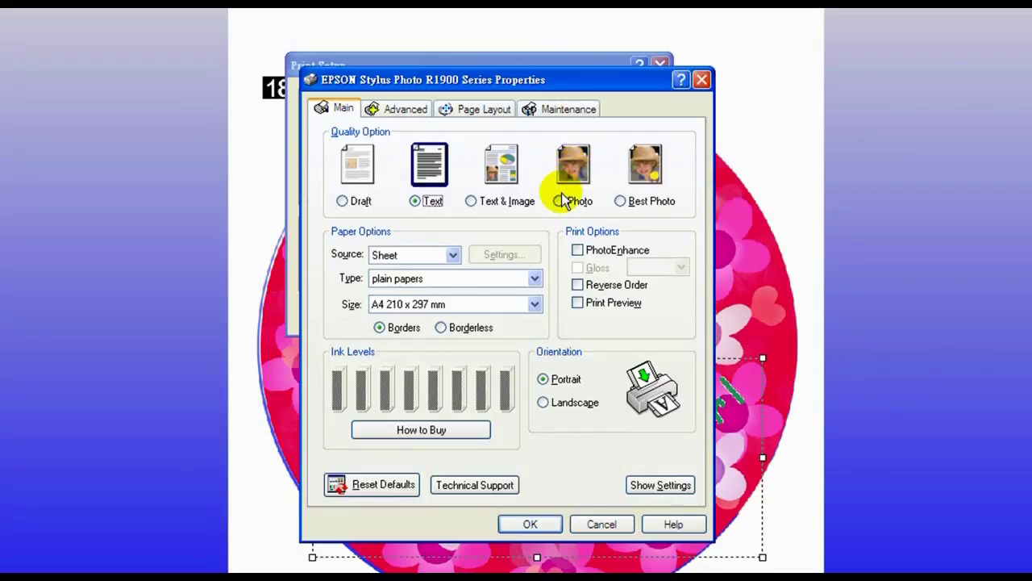
- Use Photo quality on Epson Matte A4 paper and confirm both printer dialogs
{"action": "left_click", "coordinate": [571, 182]}
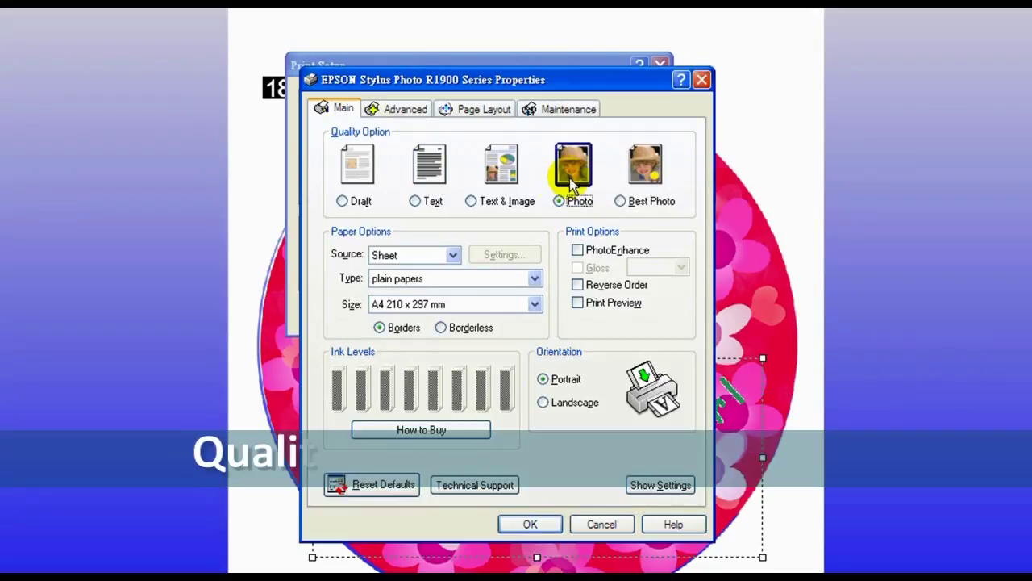
{"action": "left_click", "coordinate": [535, 279]}
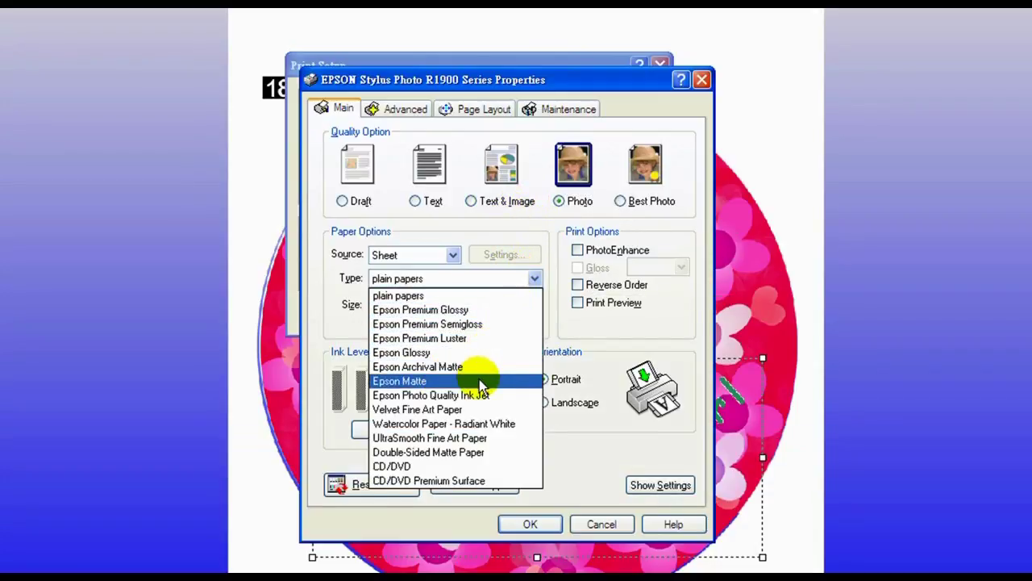
{"action": "left_click", "coordinate": [479, 379]}
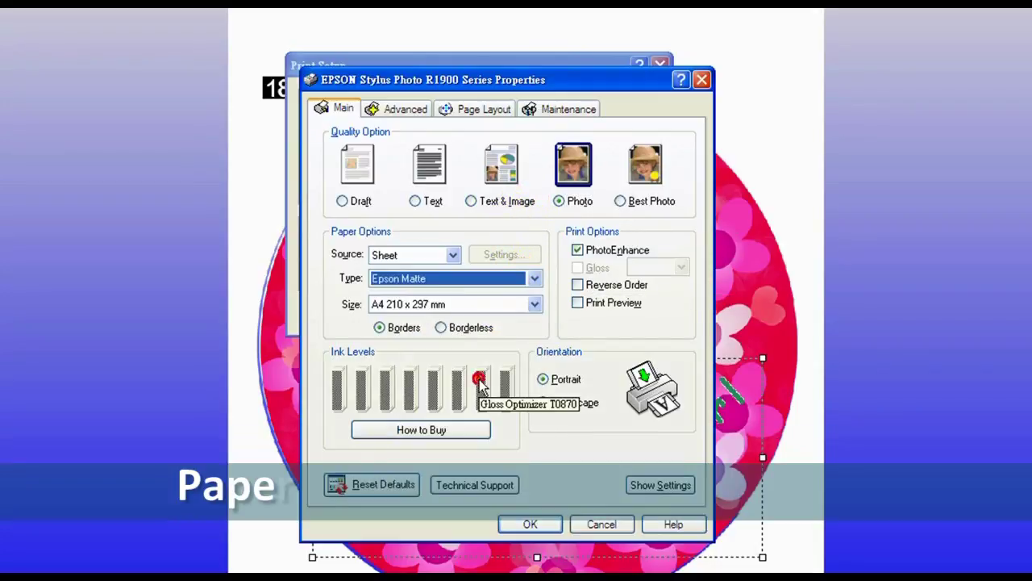
{"action": "left_click", "coordinate": [536, 305]}
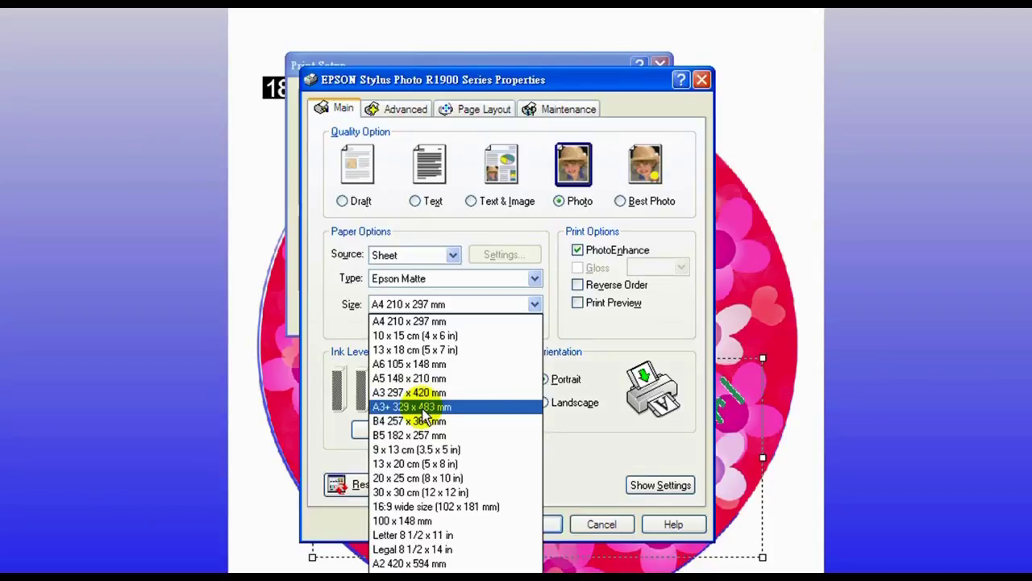
{"action": "left_click", "coordinate": [425, 322]}
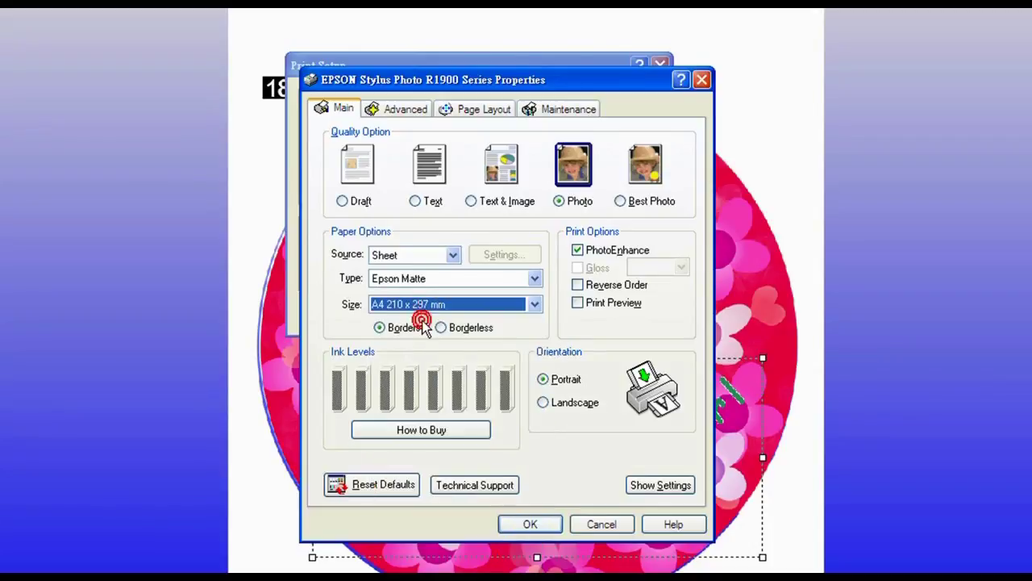
{"action": "left_click", "coordinate": [530, 526]}
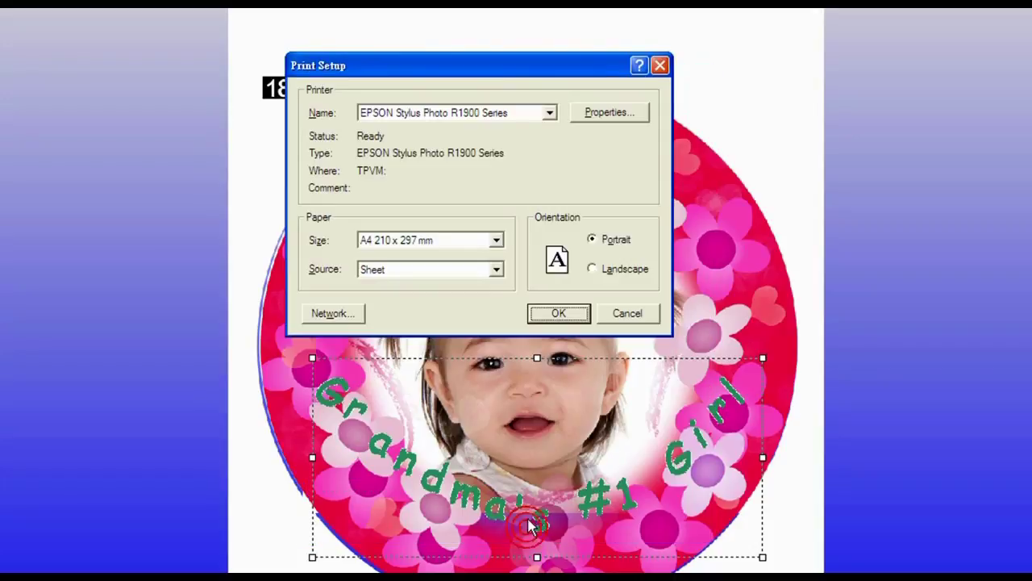
{"action": "left_click", "coordinate": [556, 313]}
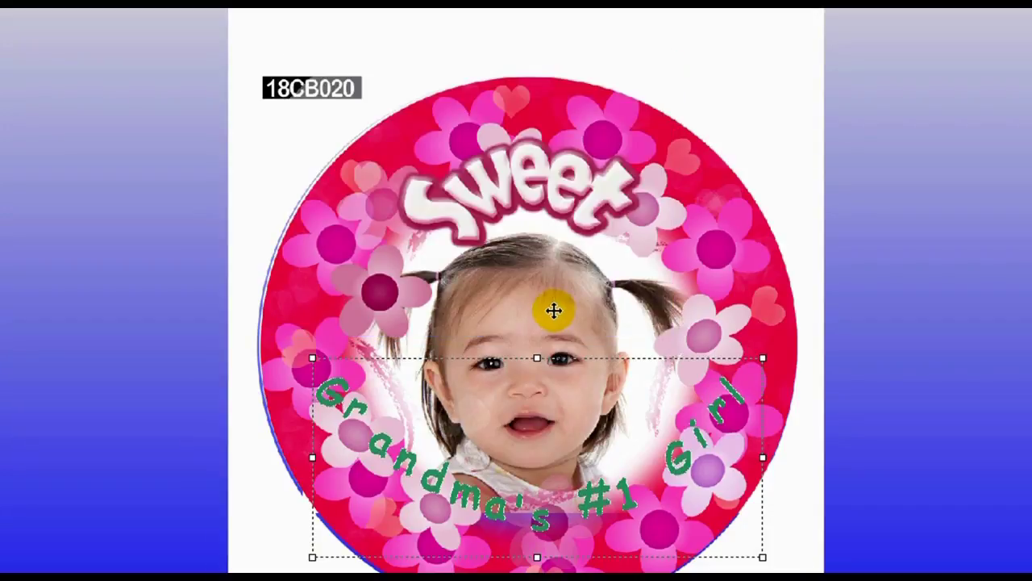